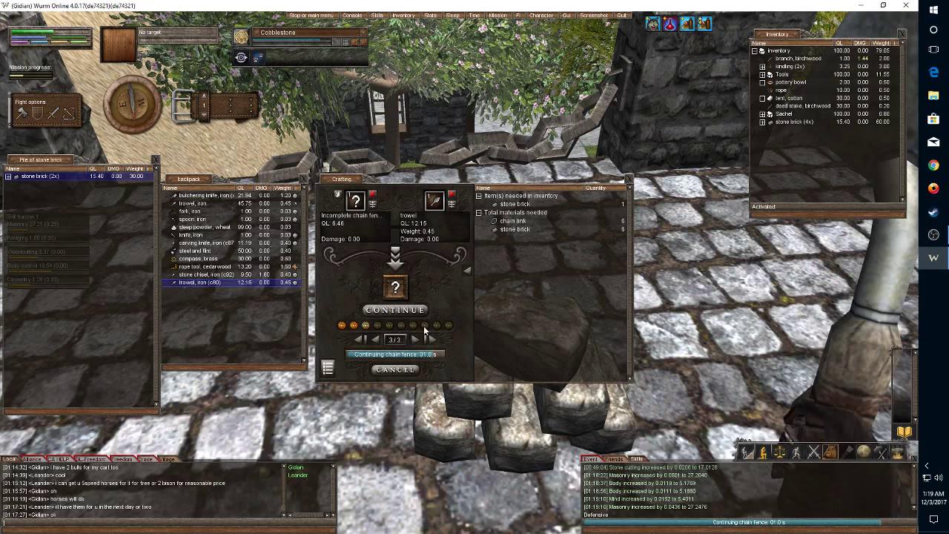
Continue adding stone bricks to the chain fence until four bricks remain needed.
{"action": "left_click", "coordinate": [382, 315]}
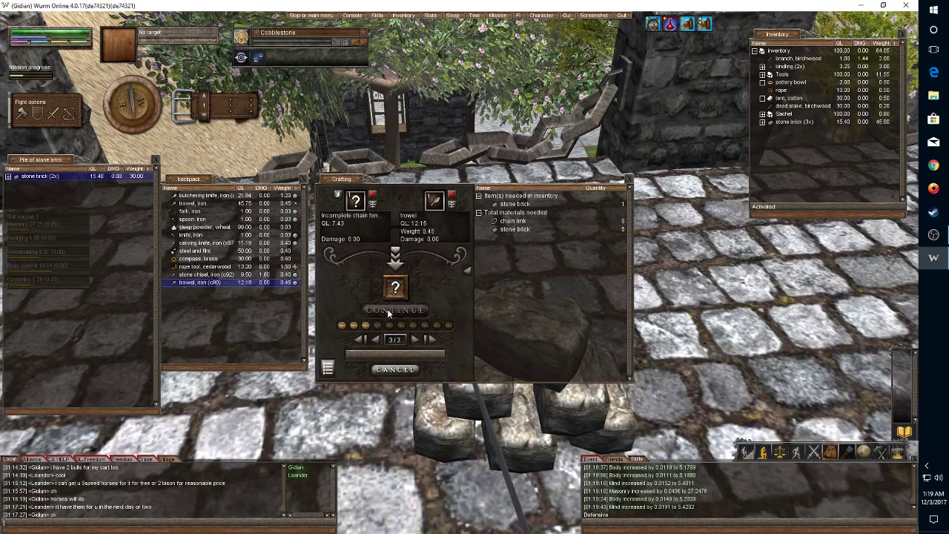
{"action": "left_click", "coordinate": [387, 312]}
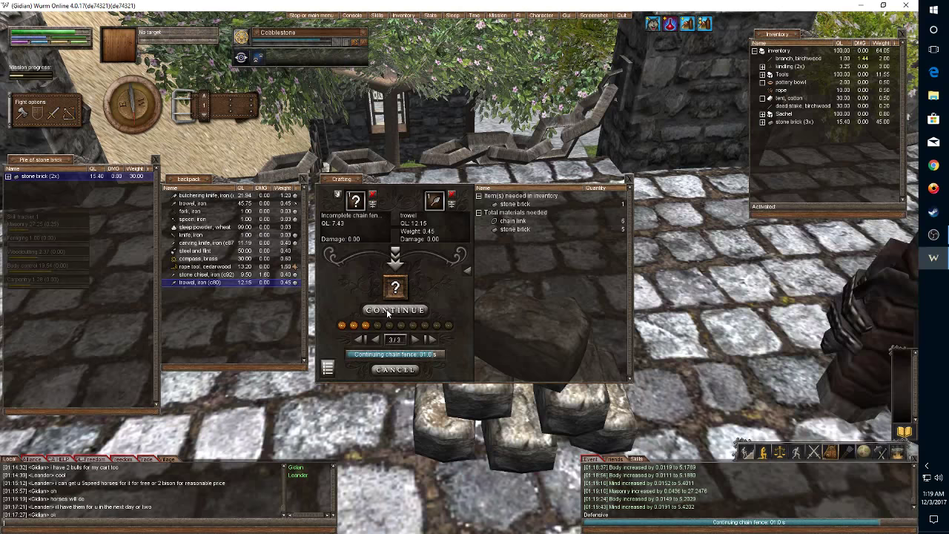
{"action": "left_click", "coordinate": [383, 307]}
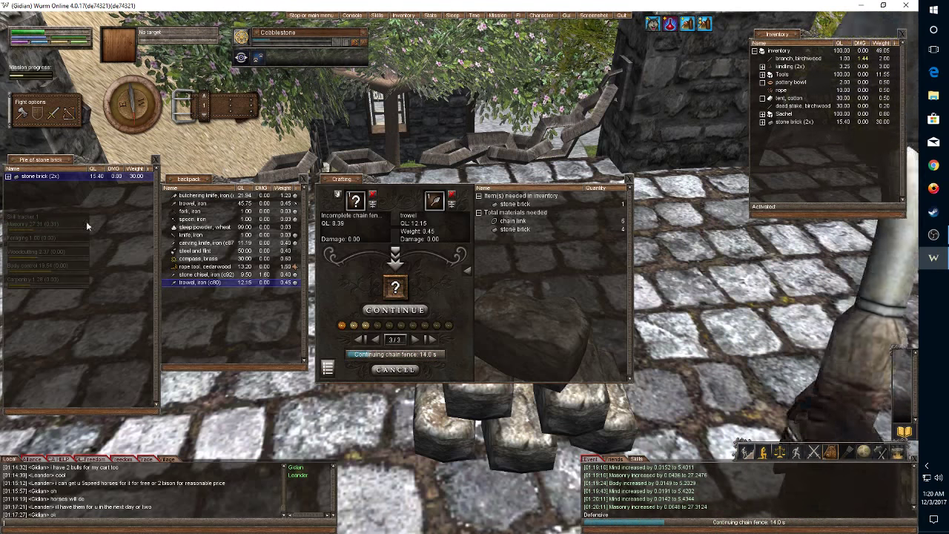
Move the pile's stone bricks into inventory and add another brick to the chain fence.
{"action": "left_click_drag", "start_coordinate": [705, 159], "coordinate": [786, 152]}
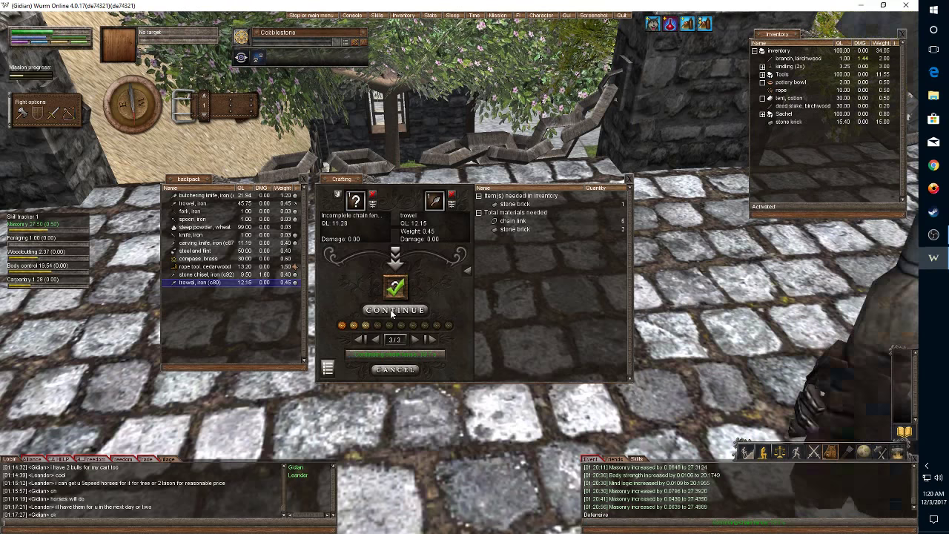
{"action": "left_click", "coordinate": [390, 309]}
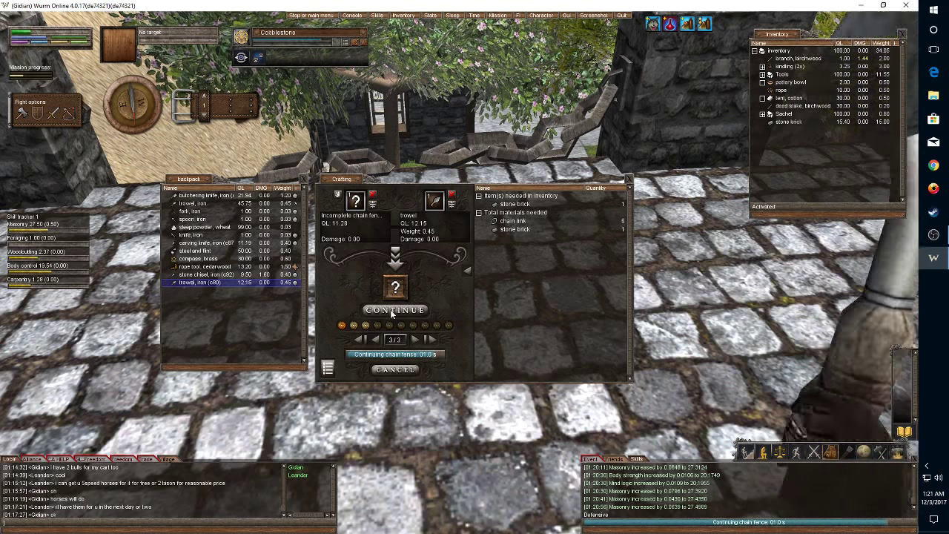
Add the last stone brick, raising the fence to quality 12.24 with five chain links left.
{"action": "left_click", "coordinate": [391, 309]}
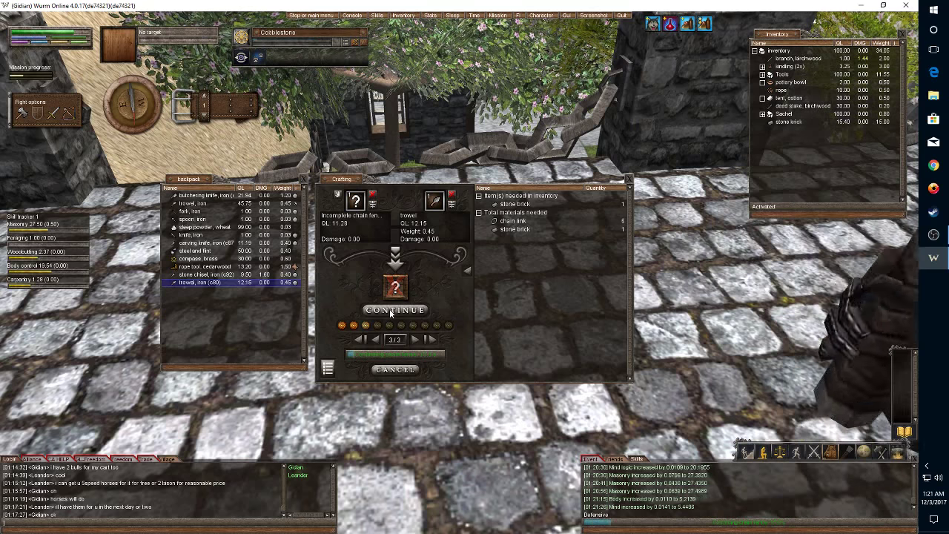
{"action": "left_click", "coordinate": [389, 309]}
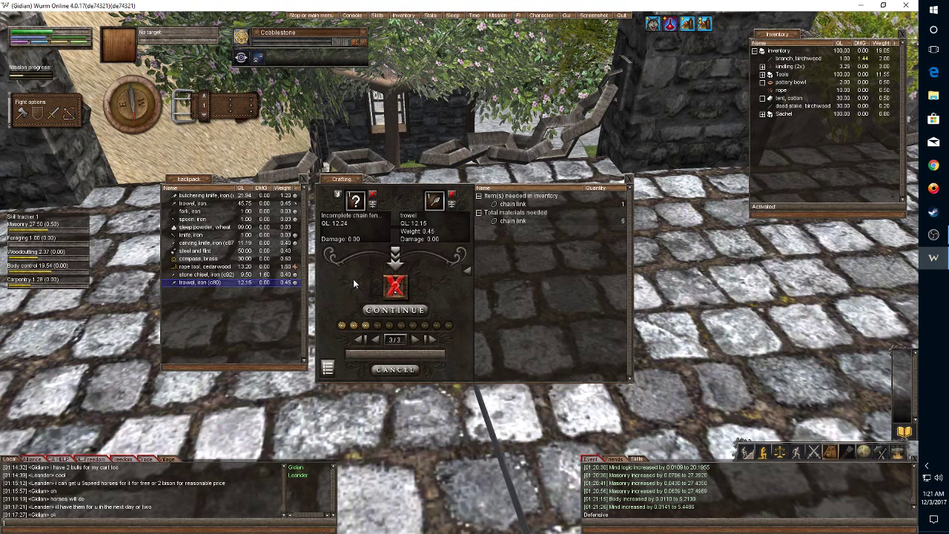
Close crafting, walk to the brick pile, take seven stone bricks, and target the chain fence.
{"action": "left_click", "coordinate": [629, 180]}
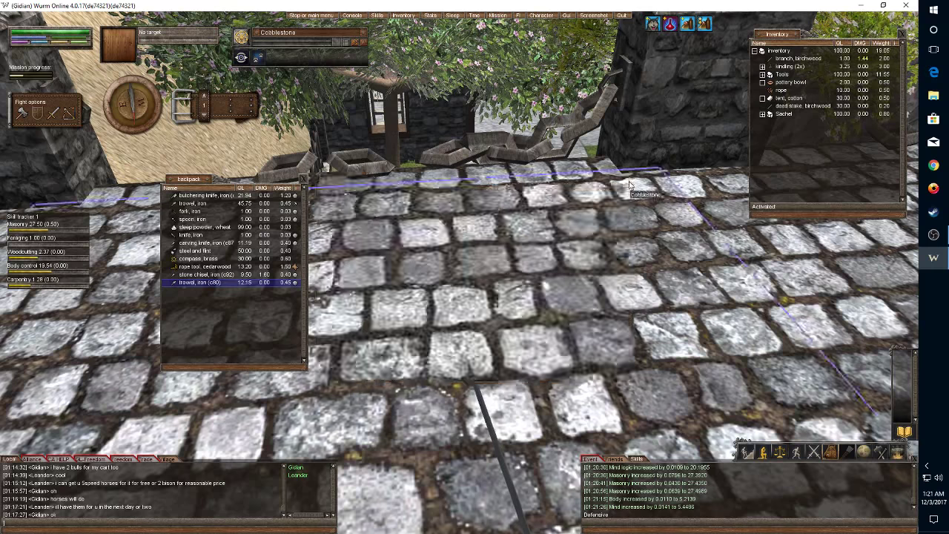
{"action": "key", "text": "w"}
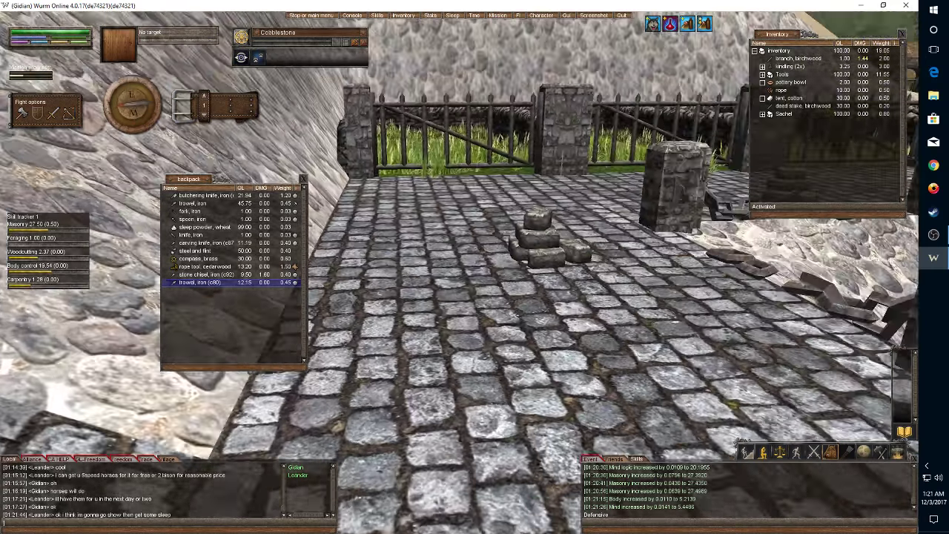
{"action": "key", "text": "a"}
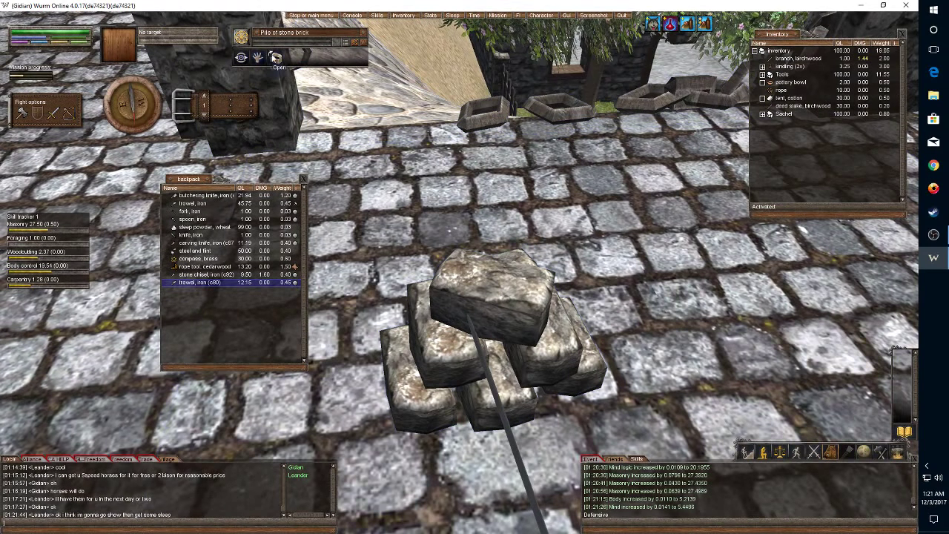
{"action": "key", "text": "t"}
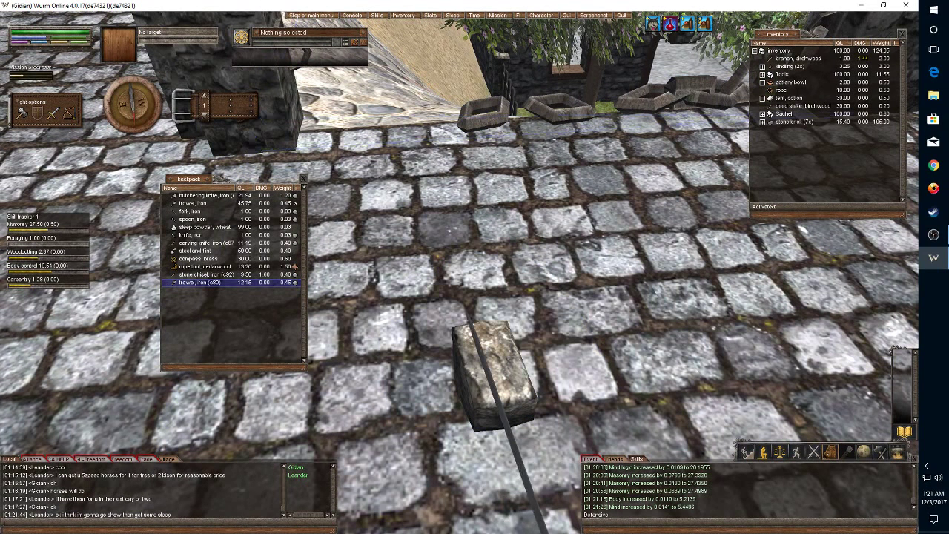
{"action": "left_click", "coordinate": [259, 58]}
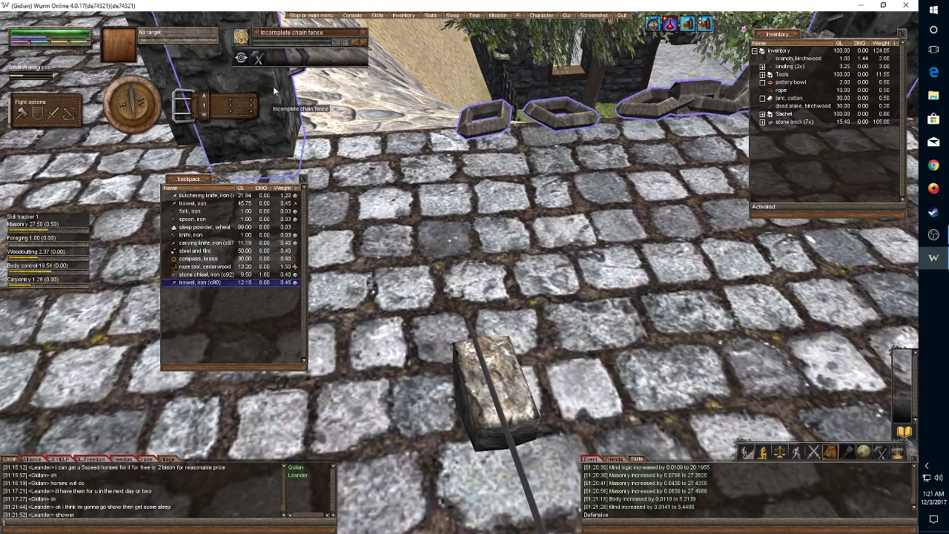
Reopen crafting on the quality-3.50 chain fence and start adding a stone brick.
{"action": "left_click", "coordinate": [259, 59]}
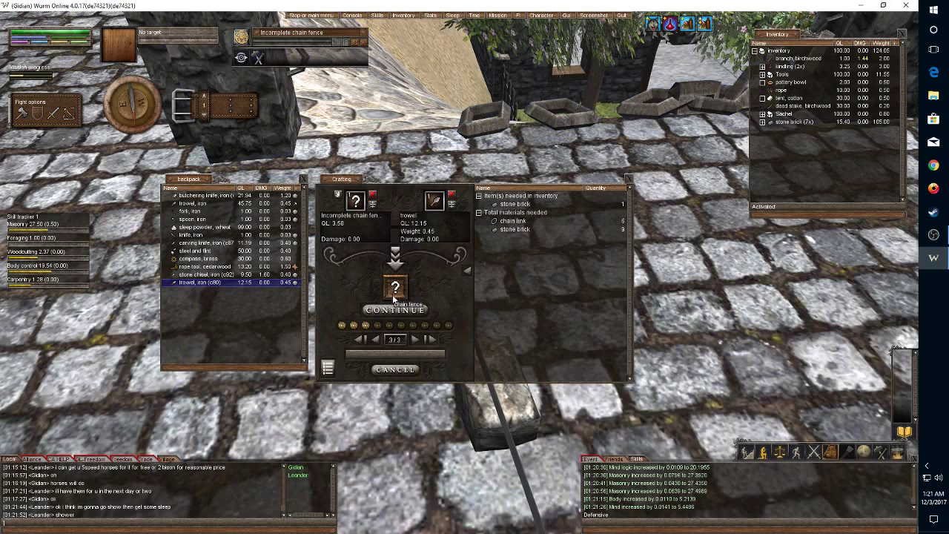
{"action": "left_click", "coordinate": [394, 311]}
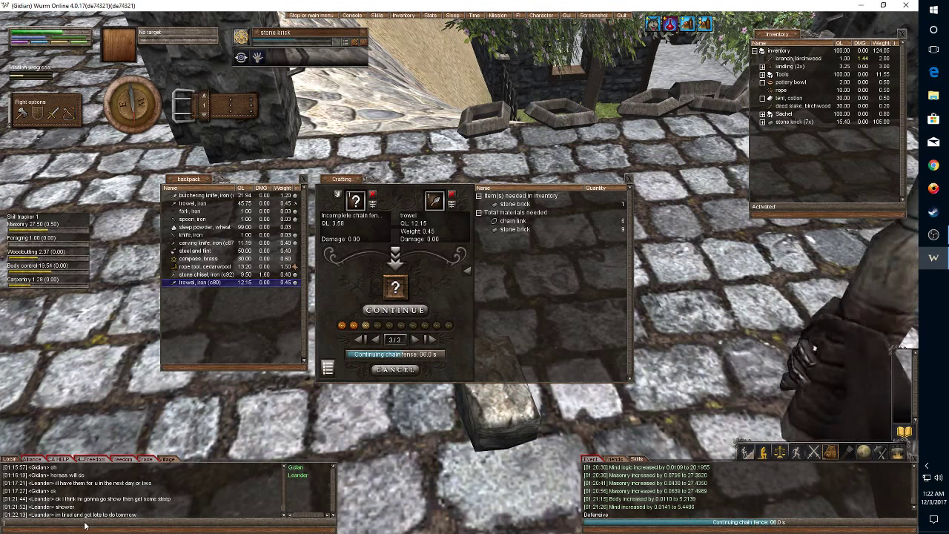
{"action": "type", "text": "ok"}
Send chat replies while three more bricks go in, leaving six bricks needed.
{"action": "key", "text": "Return"}
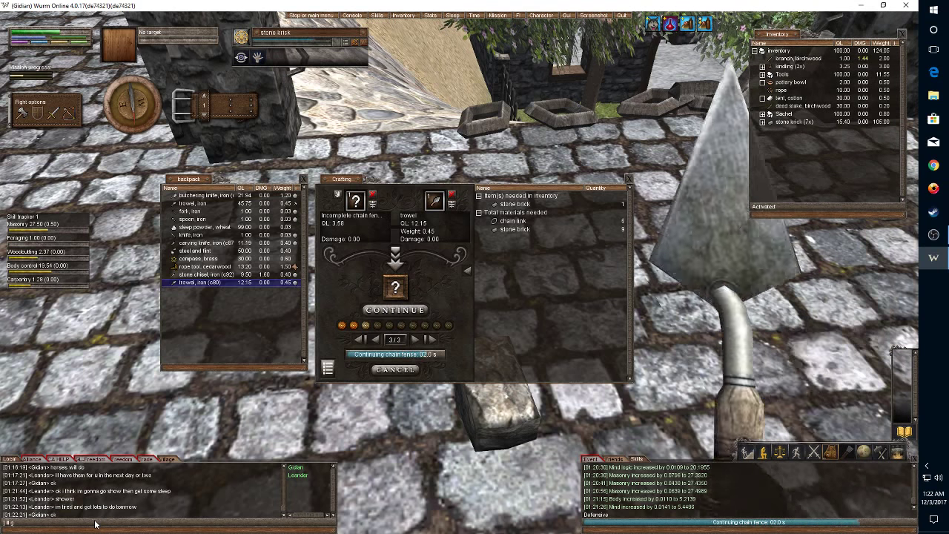
{"action": "type", "text": "i get this fe"}
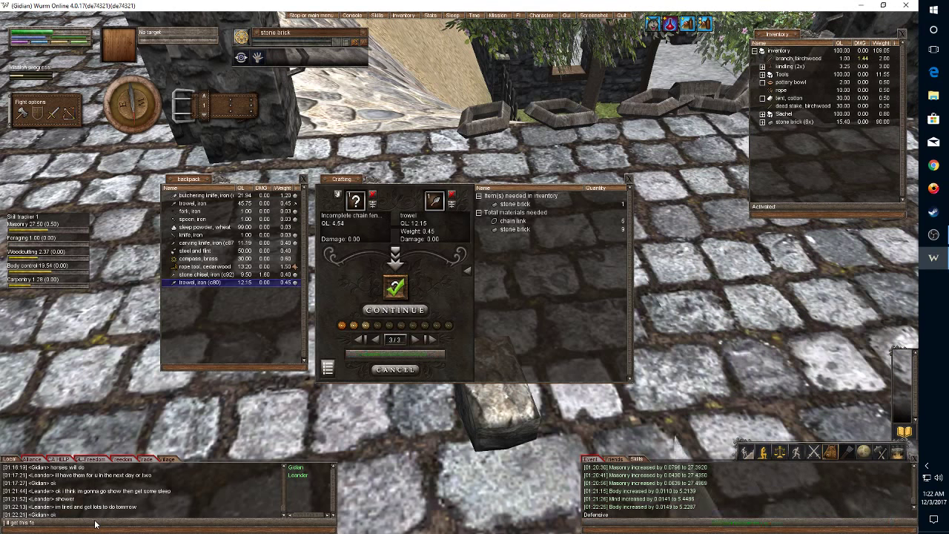
{"action": "type", "text": "nce wol"}
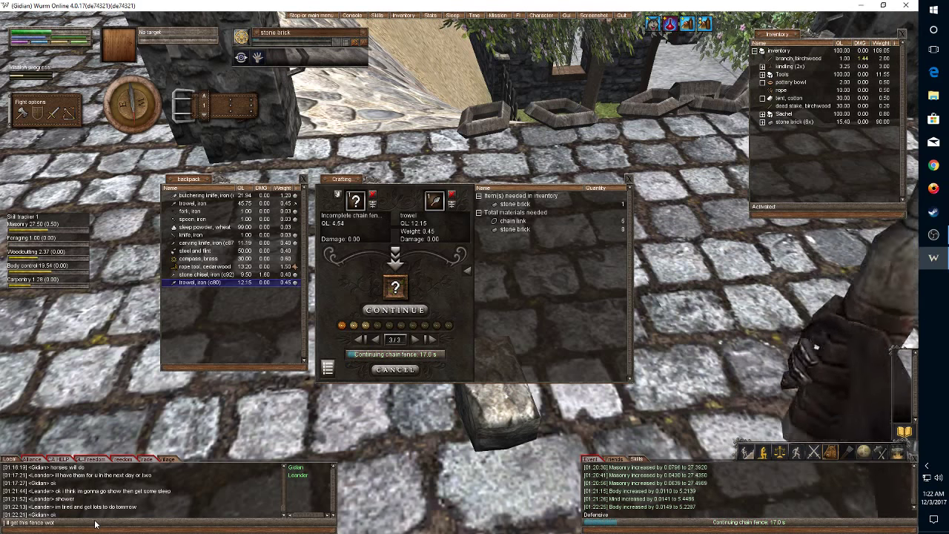
{"action": "type", "text": "ed"}
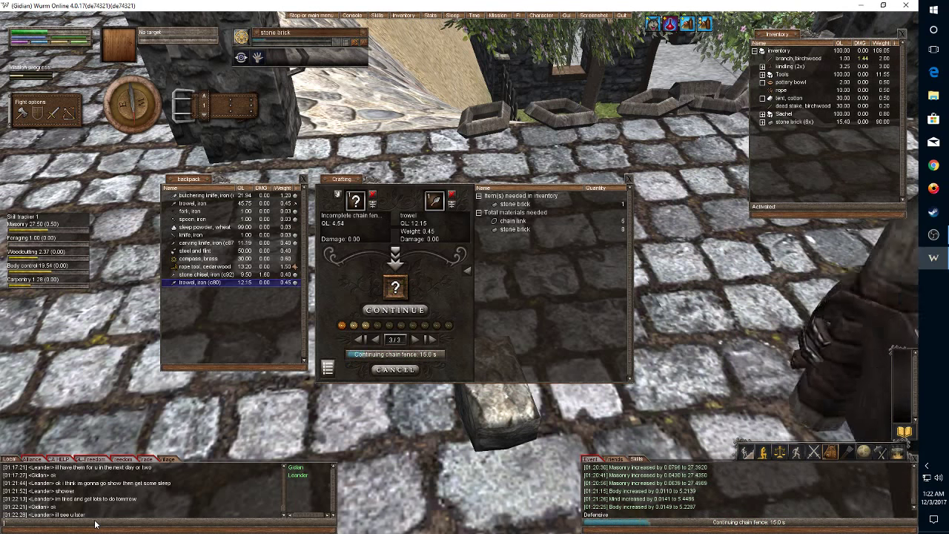
{"action": "key", "text": "Return"}
{"action": "type", "text": "later"}
{"action": "key", "text": "Return"}
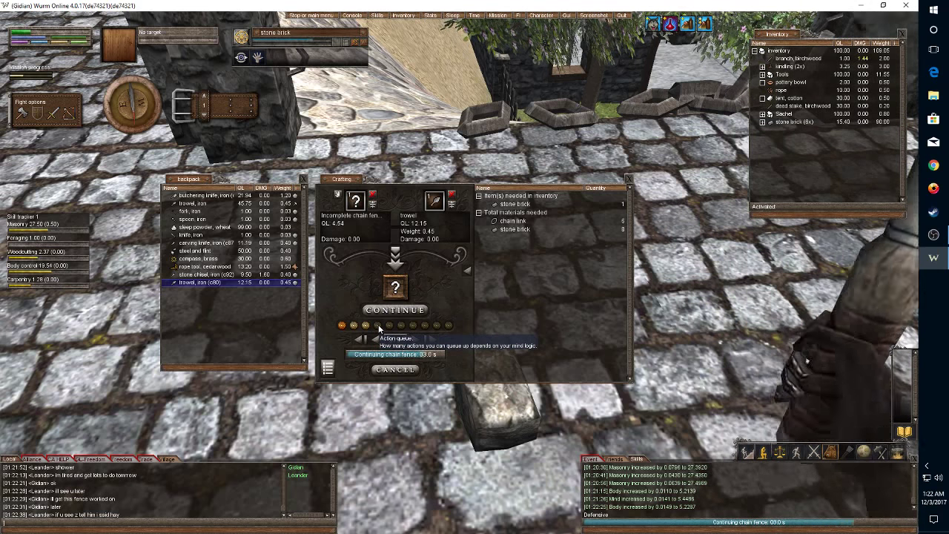
{"action": "type", "text": "ok lol ill d"}
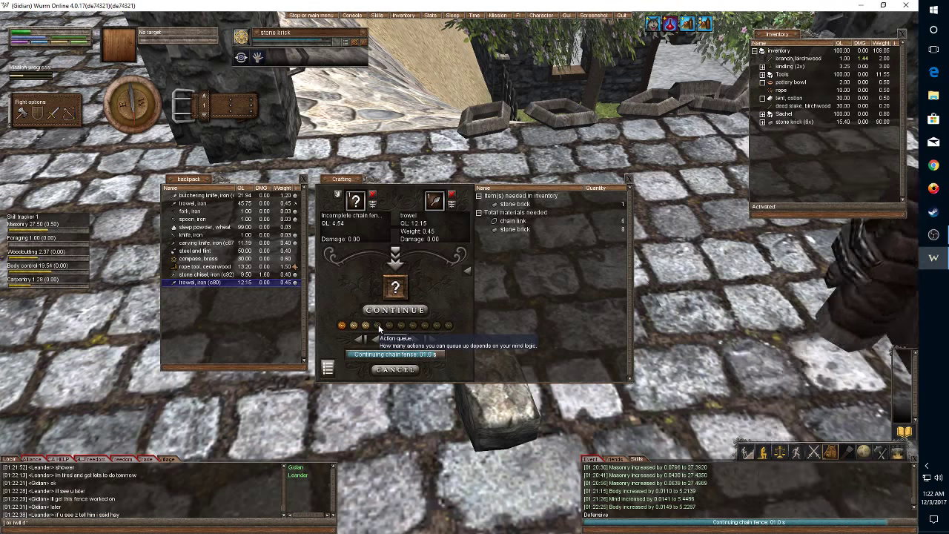
{"action": "type", "text": "o"}
{"action": "key", "text": "Return"}
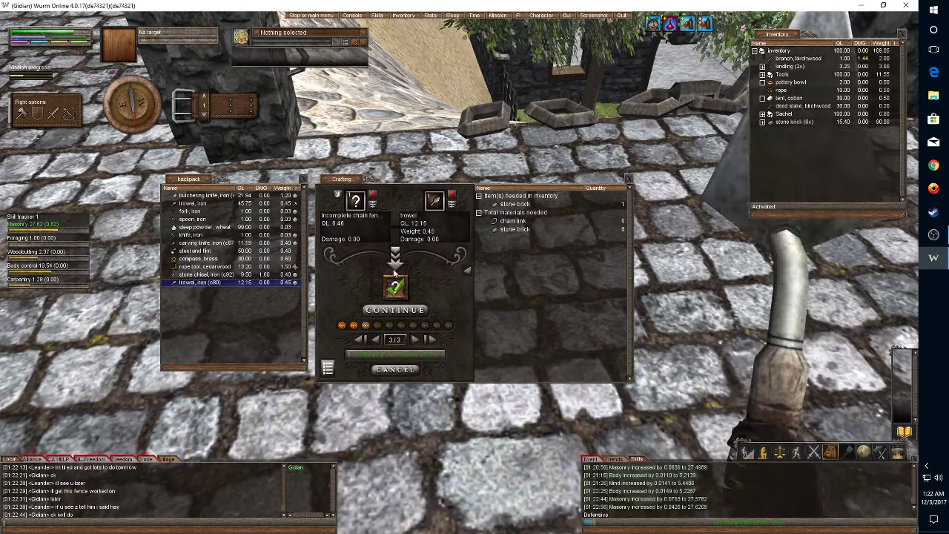
Queue another stone brick on the chain fence, which still needs six bricks and six chain links.
{"action": "left_click", "coordinate": [389, 311]}
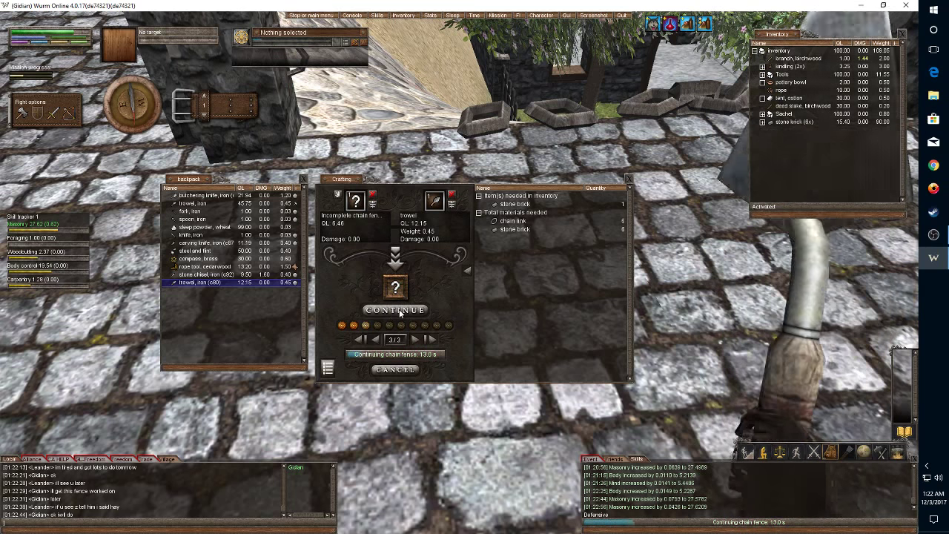